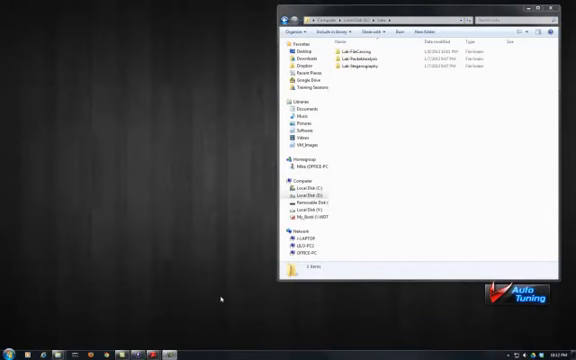
# Copy the Lab-FileCarving folder onto Local Disk (C:) and go into the pasted copy
pyautogui.rightClick(360, 52)
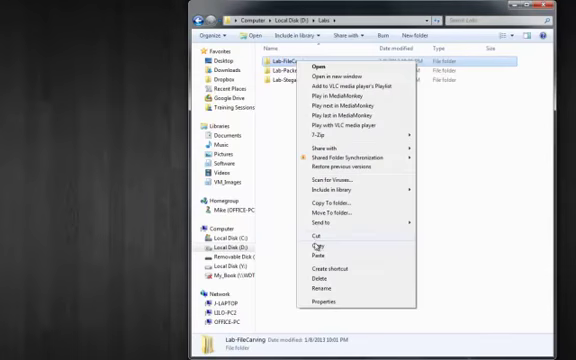
pyautogui.click(317, 247)
pyautogui.click(237, 238)
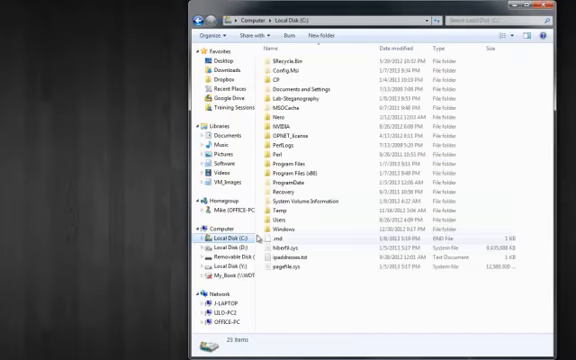
pyautogui.rightClick(314, 293)
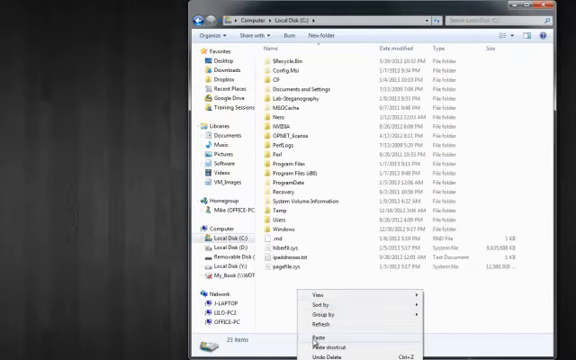
pyautogui.click(321, 339)
pyautogui.doubleClick(290, 277)
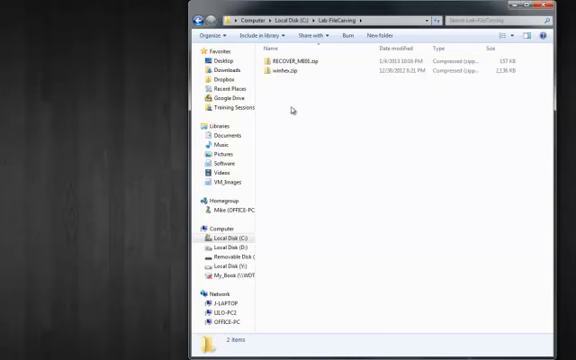
# Extract winhex.zip and RECOVER_ME01.zip with 7-Zip, then enter the RECOVER_ME01 folder
pyautogui.rightClick(287, 72)
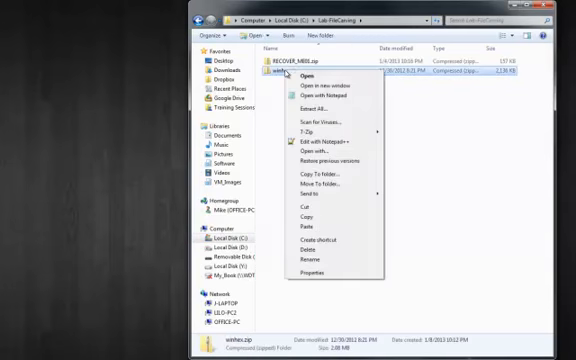
pyautogui.moveTo(330, 131)
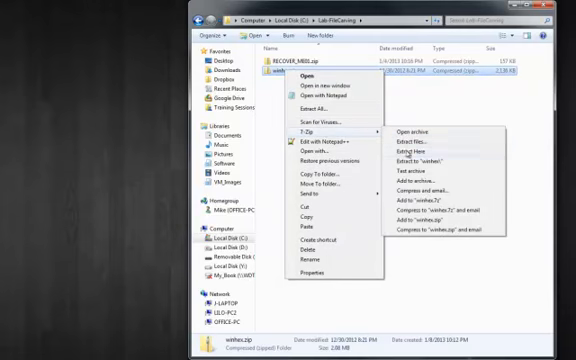
pyautogui.click(410, 162)
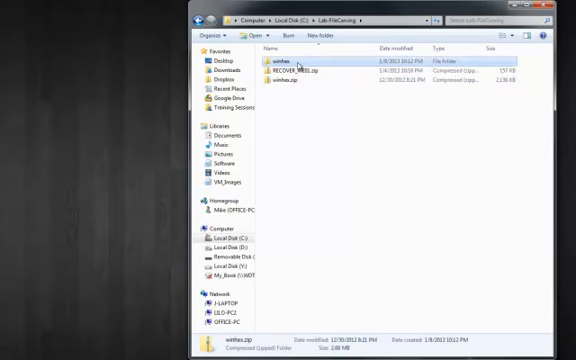
pyautogui.click(292, 70)
pyautogui.rightClick(297, 76)
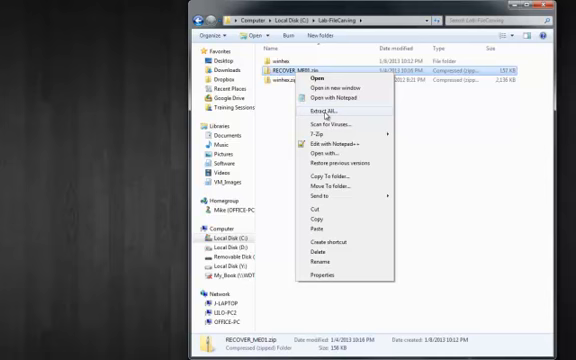
pyautogui.moveTo(318, 134)
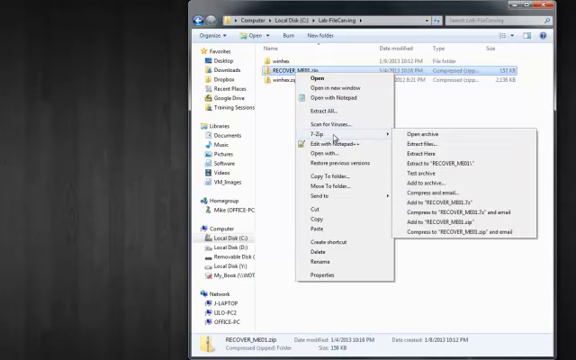
pyautogui.click(422, 152)
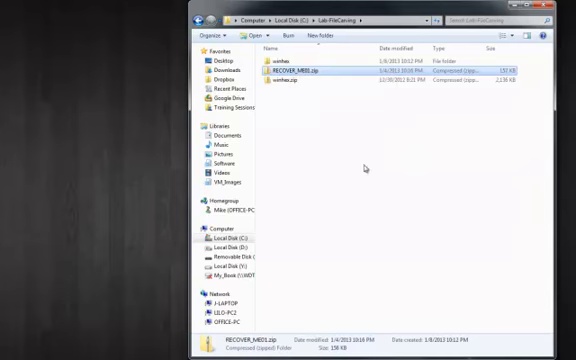
pyautogui.doubleClick(290, 62)
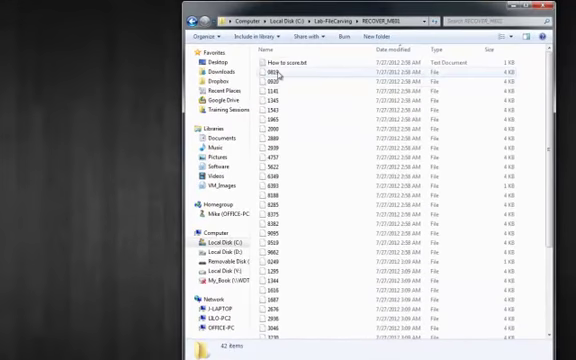
# Select the fragment files from 0249 through the last one, then return to Lab-FileCarving
pyautogui.click(276, 72)
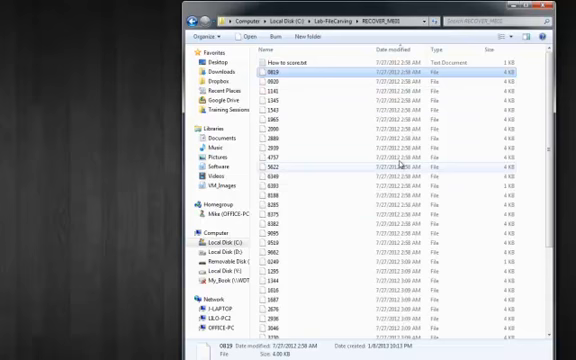
pyautogui.scroll(-3, 408, 180)
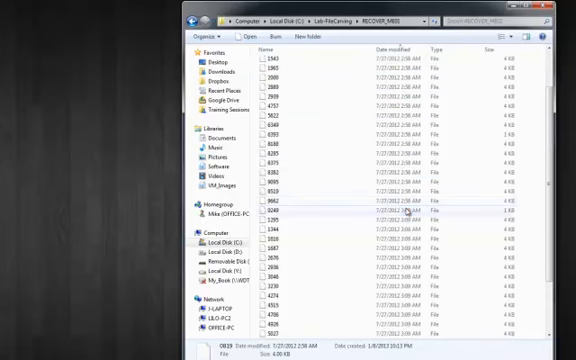
pyautogui.click(408, 207)
pyautogui.scroll(-3, 408, 208)
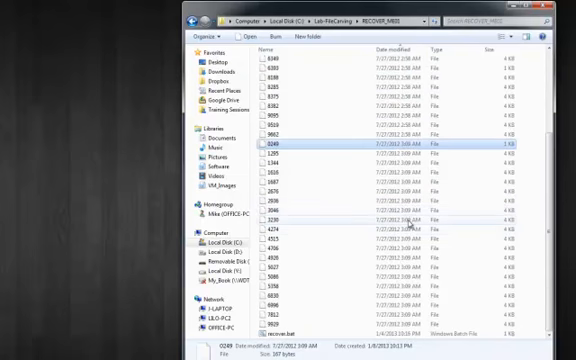
pyautogui.keyDown('shift'); pyautogui.click(410, 324); pyautogui.keyUp('shift')
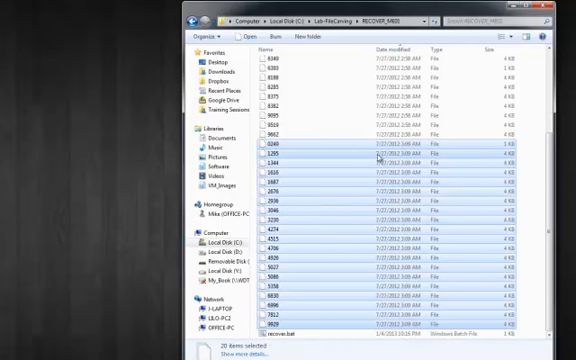
pyautogui.click(333, 20)
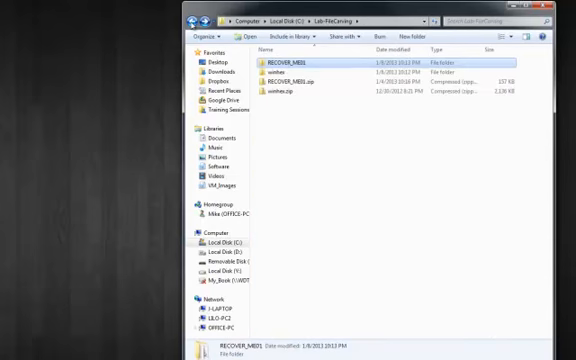
# Launch WinHex.exe from the extracted winhex folder and reach its File menu
pyautogui.doubleClick(272, 72)
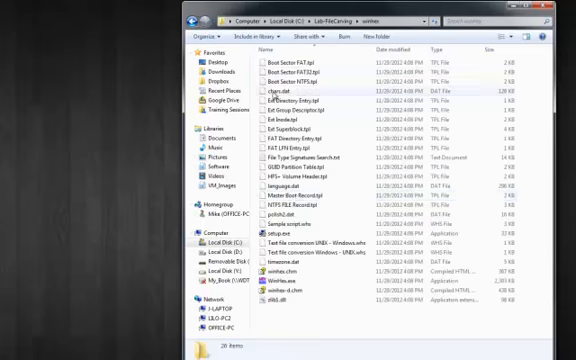
pyautogui.click(281, 284)
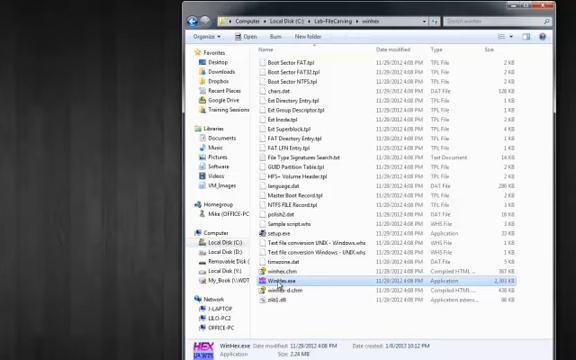
pyautogui.doubleClick(281, 283)
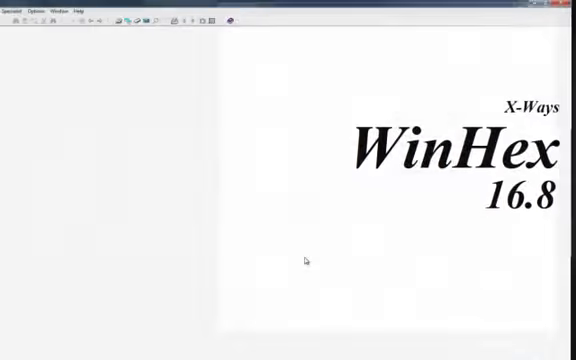
pyautogui.click(5, 11)
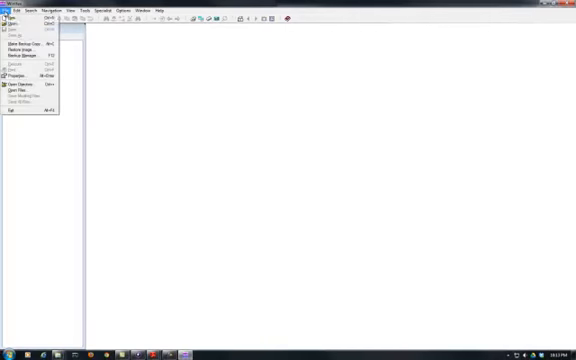
# Load every RECOVER_ME01 fragment file into WinHex via File > Open with all files selected
pyautogui.click(9, 19)
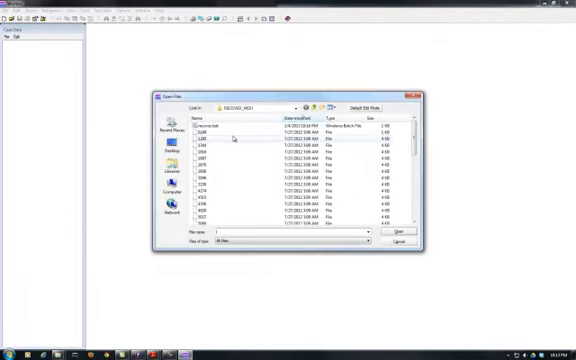
pyautogui.click(295, 108)
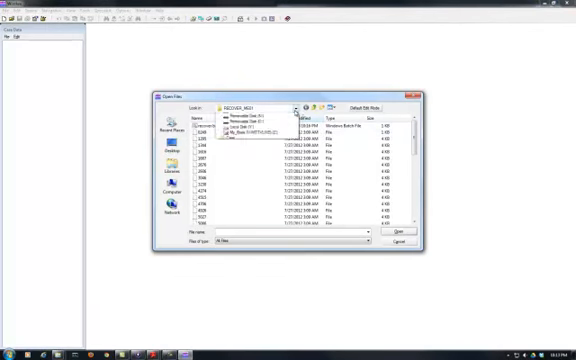
pyautogui.click(295, 108)
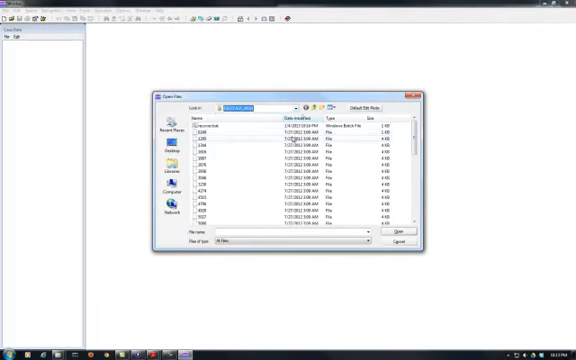
pyautogui.scroll(-2, 303, 140)
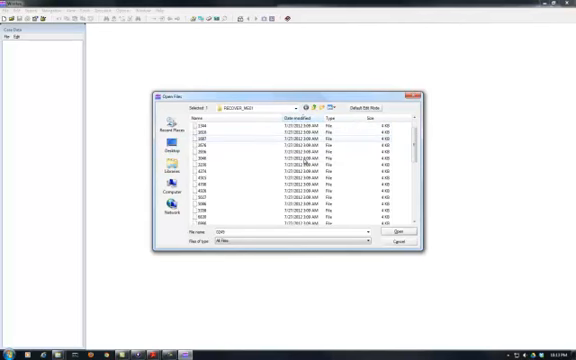
pyautogui.scroll(-2, 303, 150)
pyautogui.scroll(-2, 305, 160)
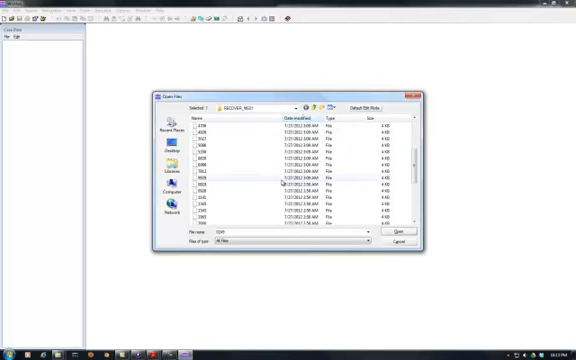
pyautogui.hotkey('ctrl', 'a')
pyautogui.click(400, 232)
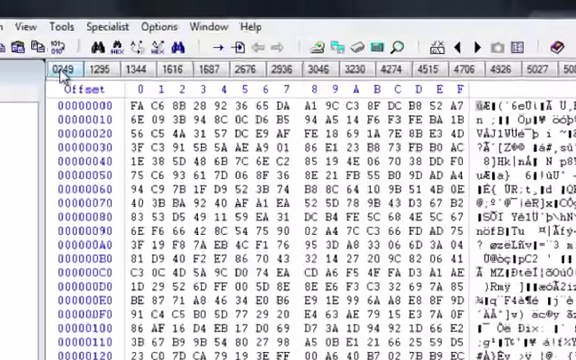
# Confirm fragment 0249 ends with the FF D9 end-of-image bytes
pyautogui.click(93, 27)
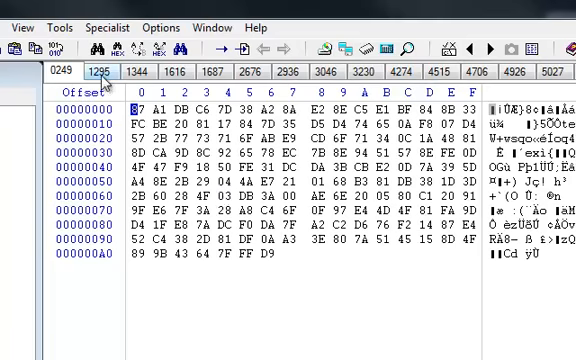
pyautogui.click(99, 71)
pyautogui.scroll(-10, 107, 118)
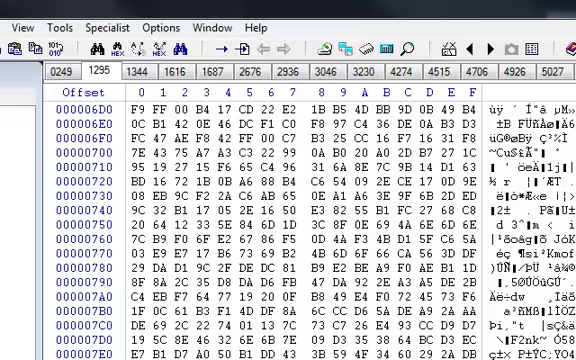
pyautogui.scroll(10, 107, 118)
pyautogui.click(61, 71)
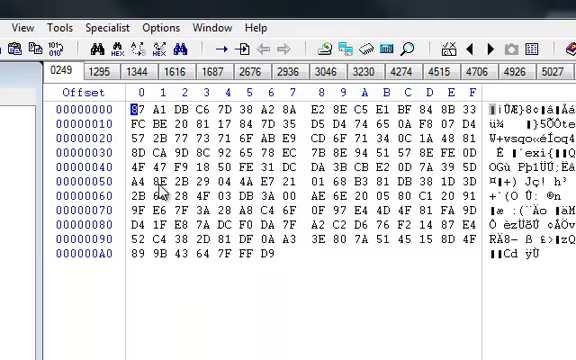
pyautogui.click(248, 253)
pyautogui.click(268, 255)
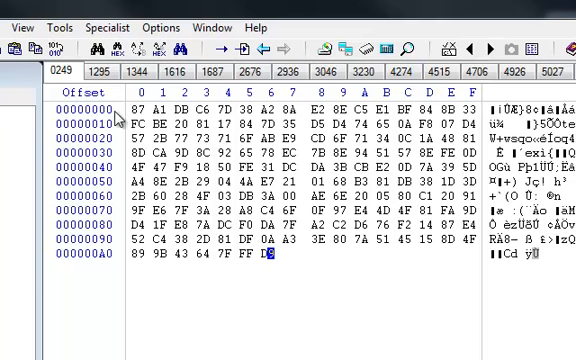
# Step through fragments 1295 to 3230 and identify 3230's FF D8 JFIF header at offset 0
pyautogui.click(103, 76)
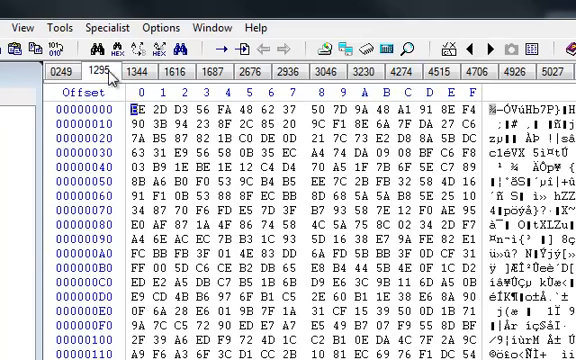
pyautogui.click(137, 74)
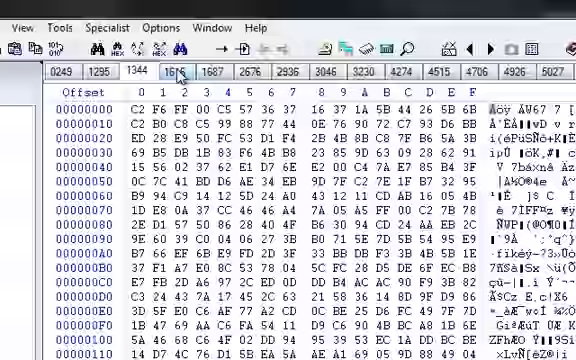
pyautogui.click(175, 72)
pyautogui.click(212, 74)
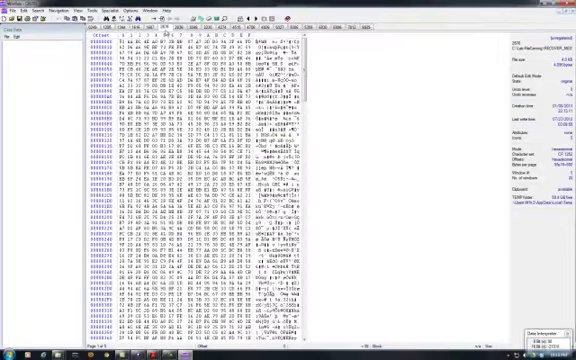
pyautogui.click(178, 27)
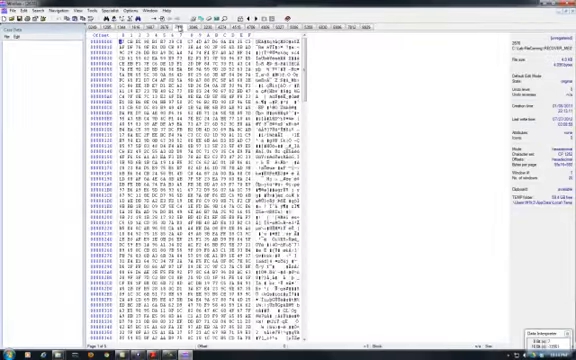
pyautogui.click(195, 26)
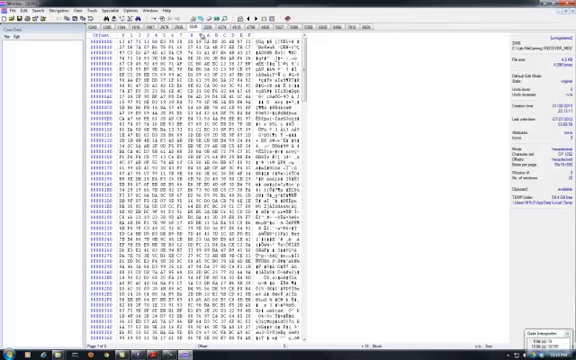
pyautogui.click(207, 27)
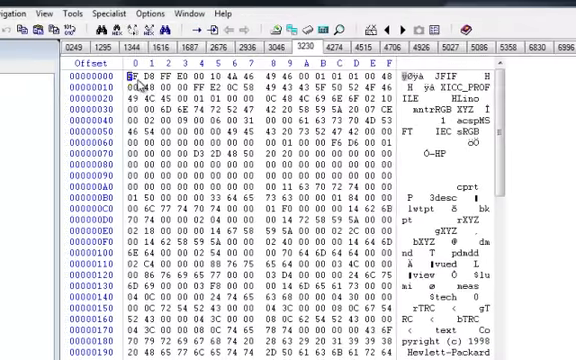
pyautogui.click(131, 77)
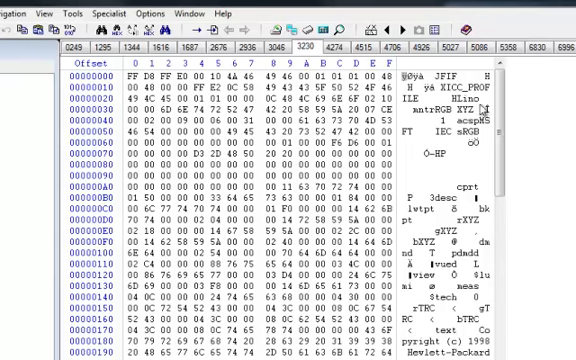
pyautogui.scroll(-5, 503, 115)
pyautogui.moveTo(503, 115); pyautogui.dragTo(497, 352)
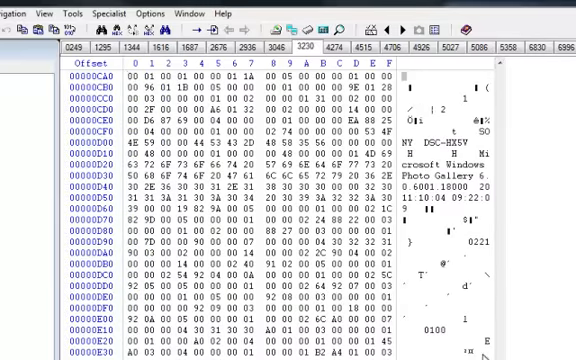
# Inspect fragments 4274, 4515, 4706, 4926, 5027, 5086 and 5358 in turn
pyautogui.click(338, 50)
pyautogui.click(366, 50)
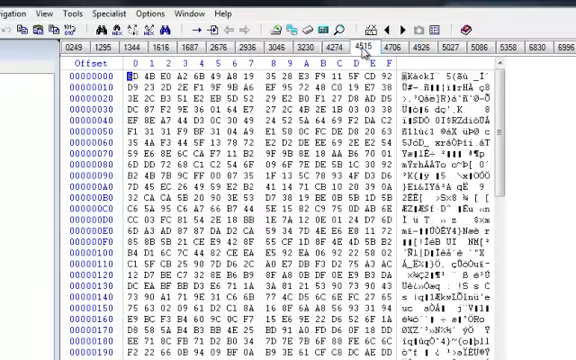
pyautogui.click(393, 50)
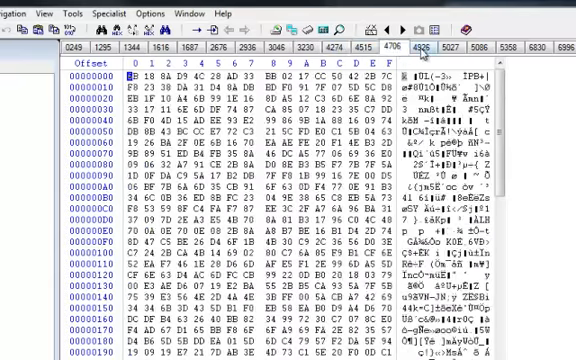
pyautogui.click(418, 50)
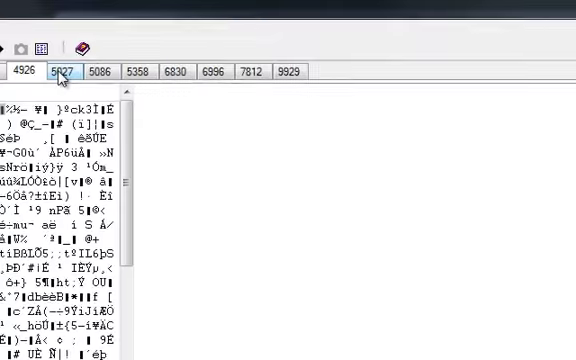
pyautogui.click(62, 74)
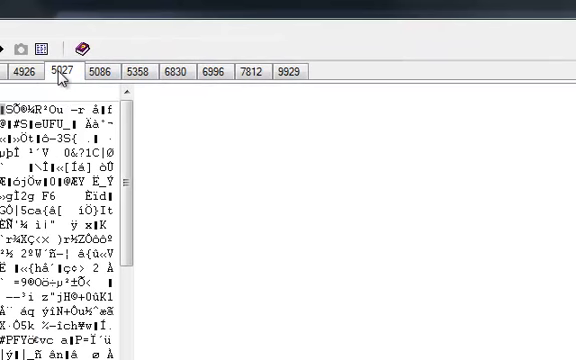
pyautogui.click(97, 74)
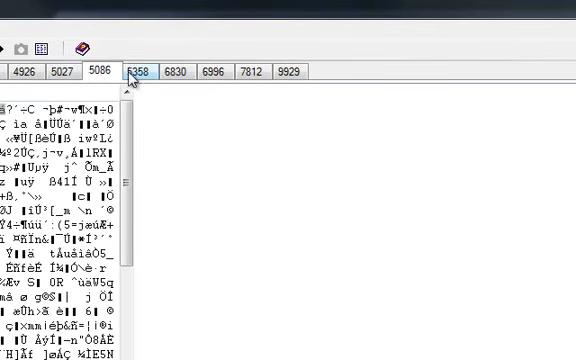
pyautogui.click(137, 74)
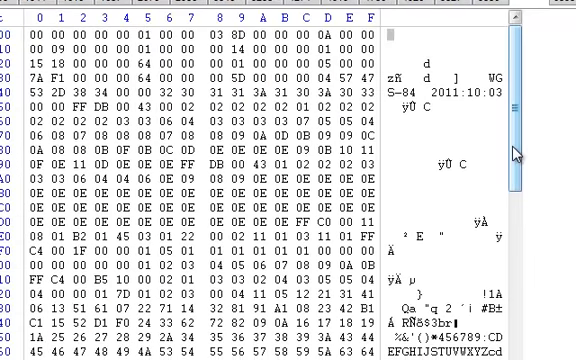
# Inspect the remaining fragments including 6830 and the later tabs
pyautogui.click(264, 3)
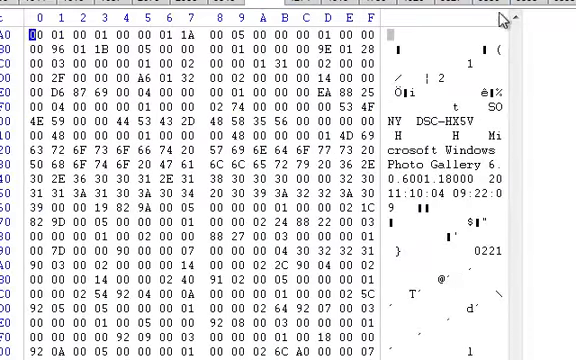
pyautogui.click(550, 4)
pyautogui.click(560, 5)
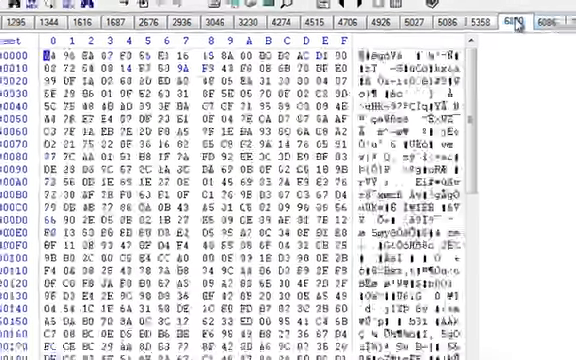
pyautogui.click(355, 33)
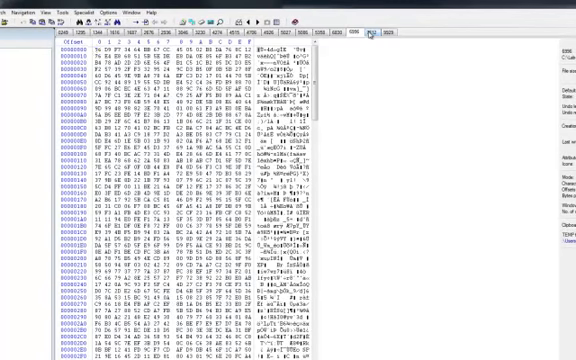
pyautogui.click(370, 34)
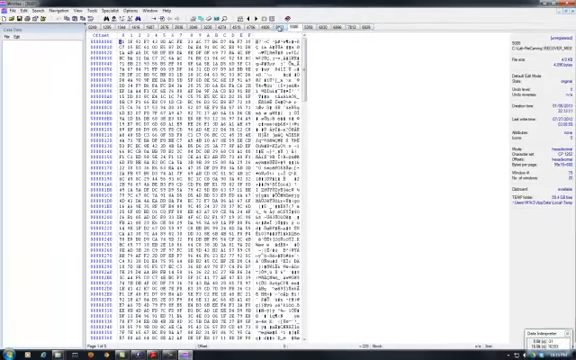
# Return to fragment 3230 and launch a Command Prompt from WinHex's Tools menu
pyautogui.click(240, 30)
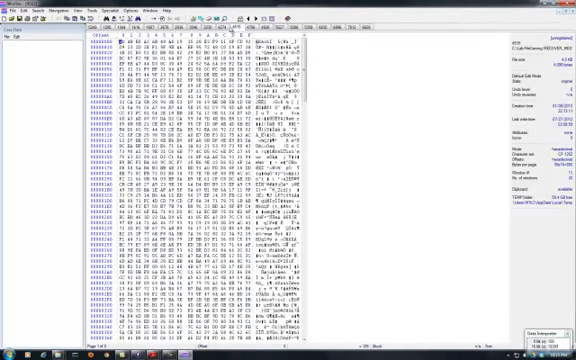
pyautogui.click(224, 28)
pyautogui.click(210, 29)
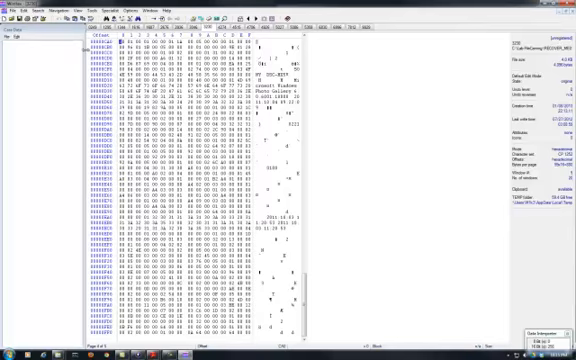
pyautogui.click(90, 10)
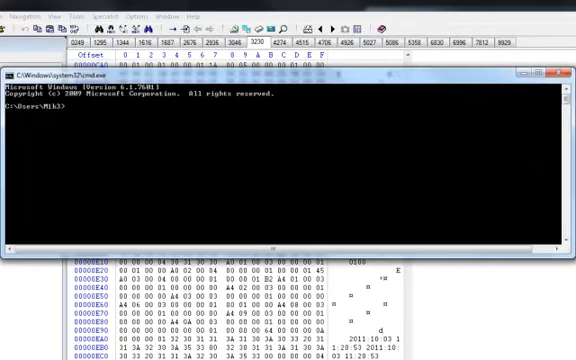
pyautogui.write('cd \\lab')
# Change directory into Lab-FileCarving\RECOVER_ME01 and list its 42 files
pyautogui.press('Tab')
pyautogui.press('Return')
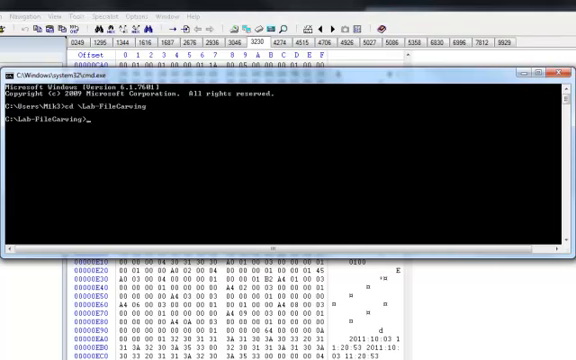
pyautogui.write('cd re')
pyautogui.press('Tab')
pyautogui.press('Return')
pyautogui.write('dir')
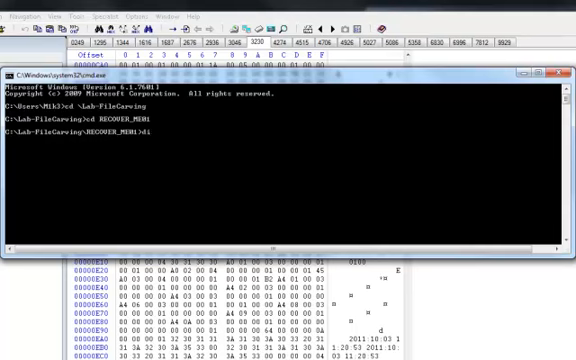
pyautogui.press('Return')
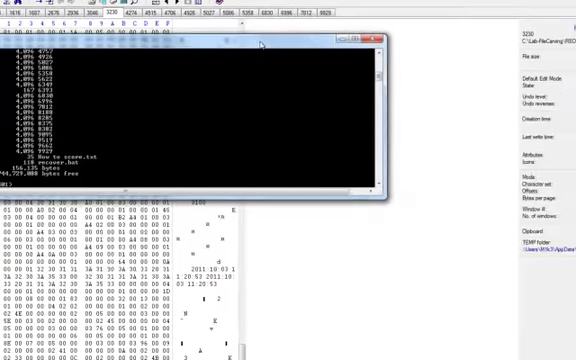
# Enter 'type 3230' in cmd, check fragment order in WinHex, then return to the console
pyautogui.moveTo(378, 52); pyautogui.dragTo(510, 104)
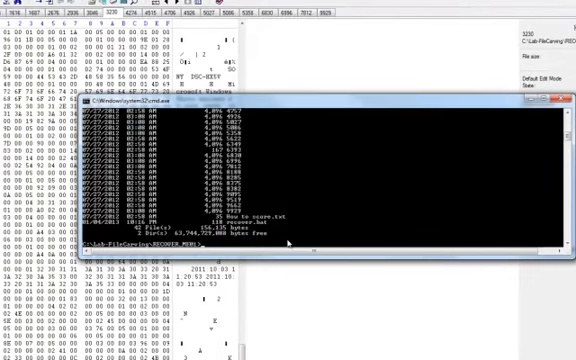
pyautogui.write('type ')
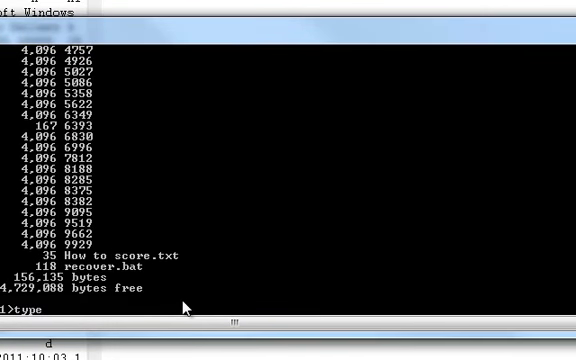
pyautogui.write('320')
pyautogui.press('BackSpace')
pyautogui.write('30')
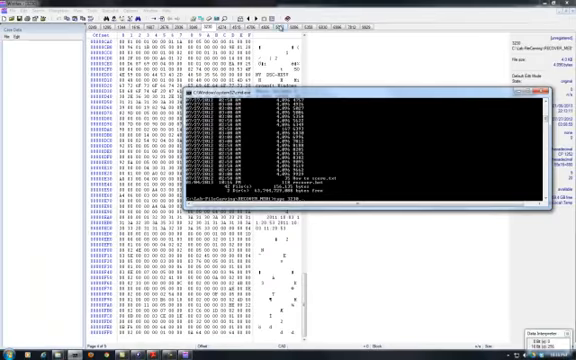
pyautogui.press('Return')
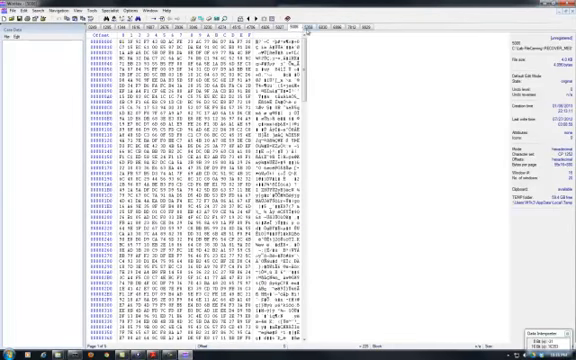
pyautogui.click(280, 27)
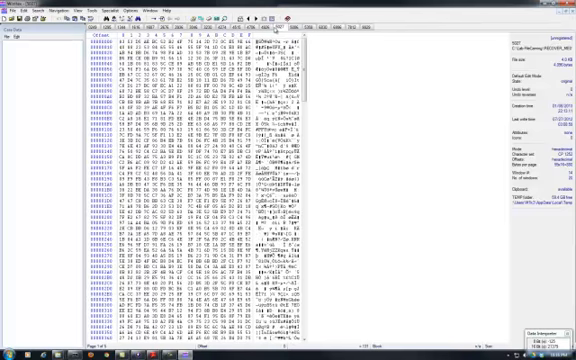
pyautogui.click(296, 27)
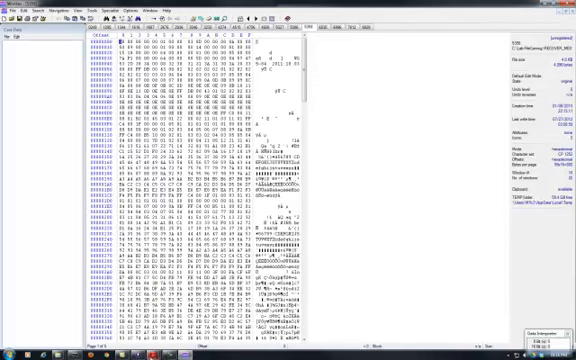
pyautogui.hotkey('alt', 'Tab')
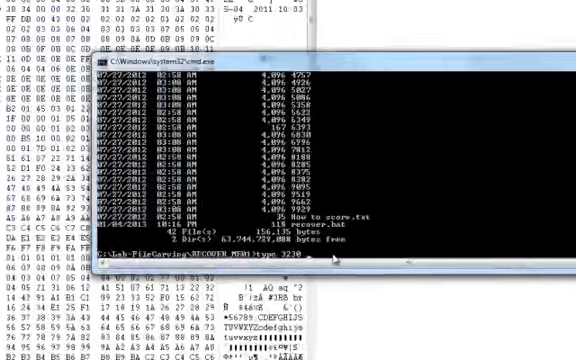
pyautogui.write('5358')
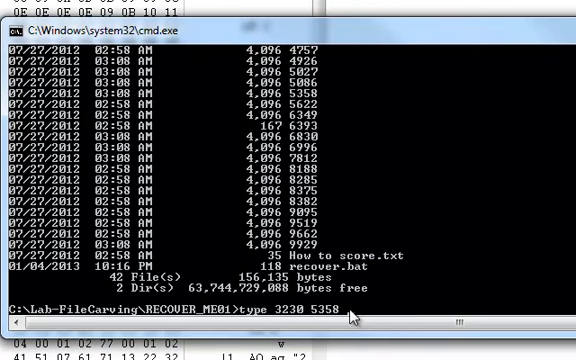
pyautogui.write(' 02')
pyautogui.write('49')
pyautogui.write(' > r')
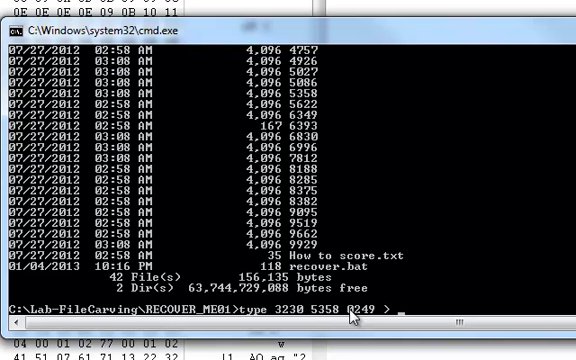
pyautogui.write('ecover')
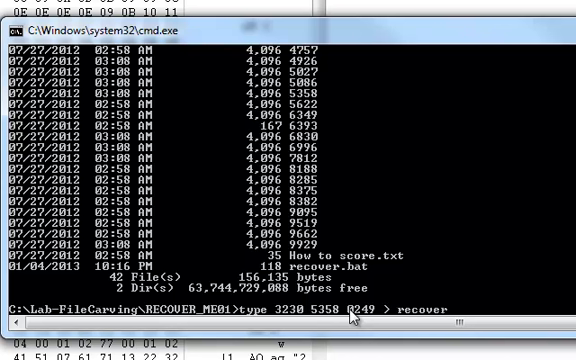
pyautogui.write('.jpg')
pyautogui.press('Return')
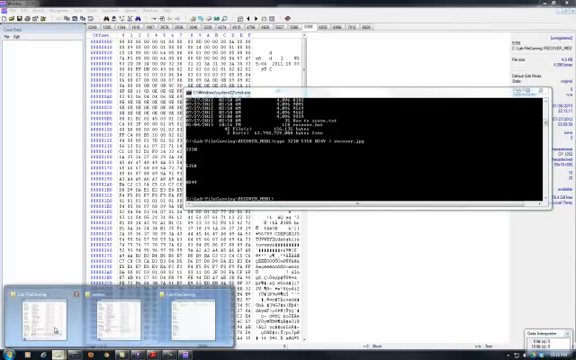
# Browse Explorer to C:\Lab-FileCarving\RECOVER_ME01
pyautogui.click(30, 354)
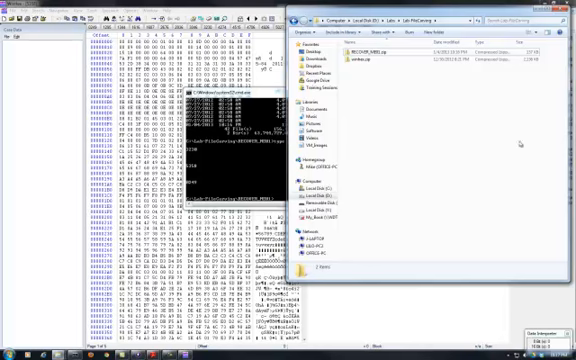
pyautogui.click(320, 190)
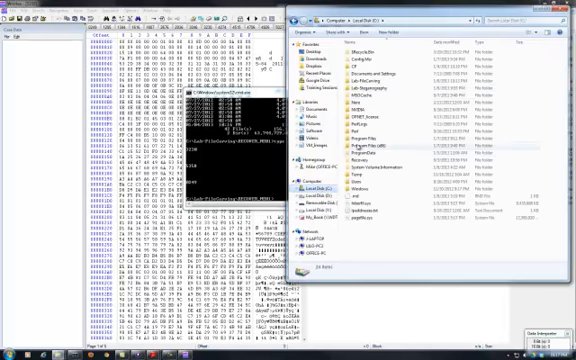
pyautogui.doubleClick(367, 85)
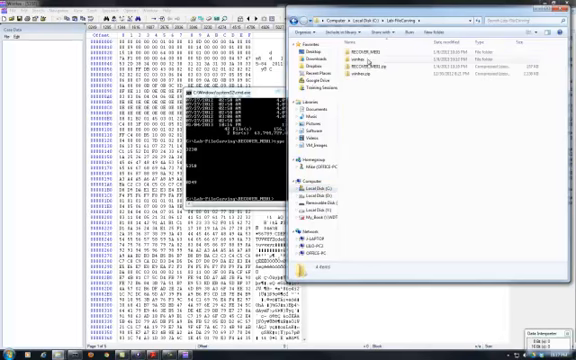
pyautogui.doubleClick(364, 48)
pyautogui.scroll(-5, 410, 158)
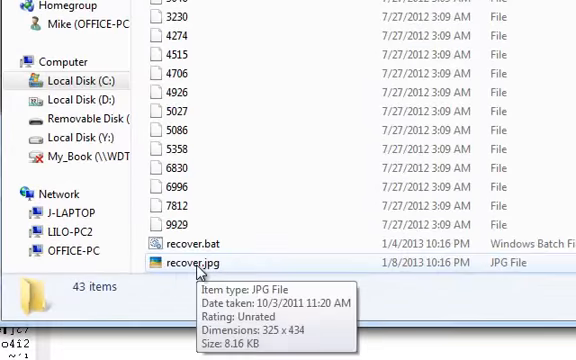
# View recover.jpg, which shows only a top strip of sky and tower, then close the viewer
pyautogui.doubleClick(199, 268)
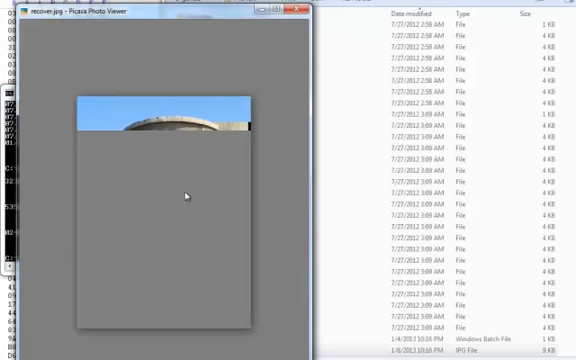
pyautogui.click(296, 11)
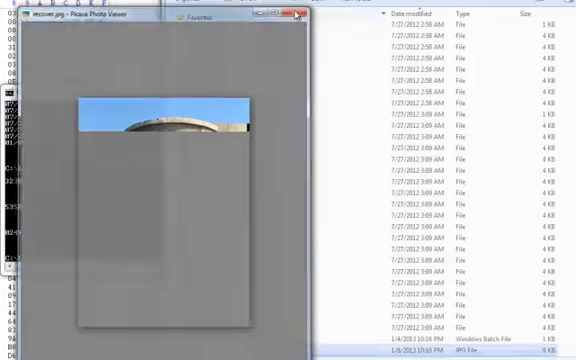
pyautogui.click(120, 180)
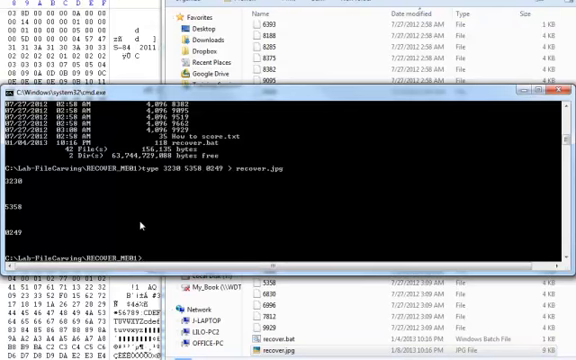
pyautogui.press('Up')
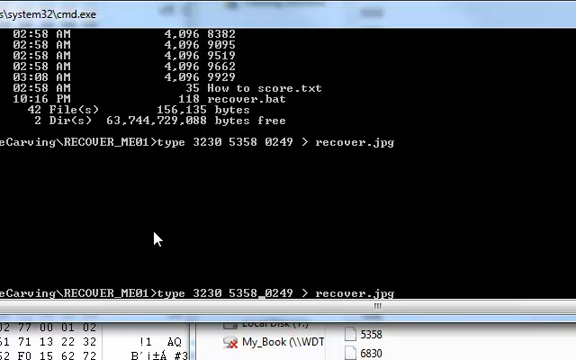
pyautogui.press('Left')
pyautogui.press('Left')
pyautogui.press('Left')
pyautogui.press('Left')
pyautogui.press('Right')
pyautogui.press('Right')
pyautogui.press('Right')
pyautogui.press('Right')
pyautogui.press('Right')
pyautogui.write('1295')
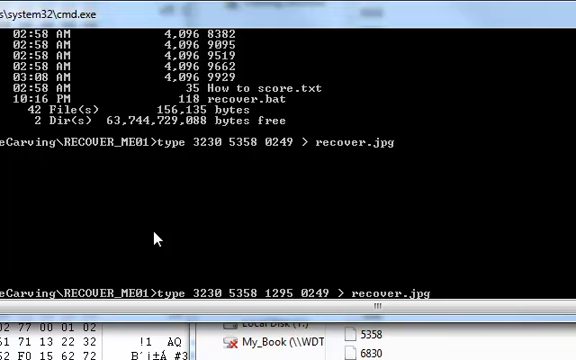
pyautogui.press('Return')
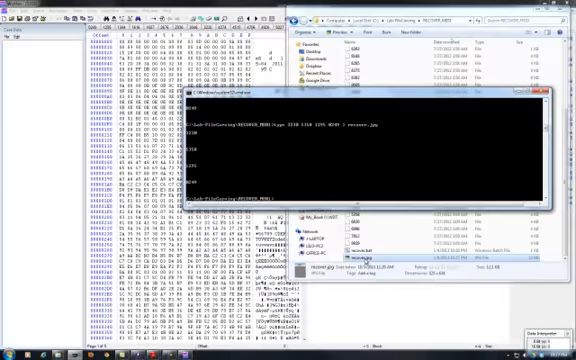
# Check the rebuilt recover.jpg, still only the tower top, and return to the console
pyautogui.doubleClick(365, 262)
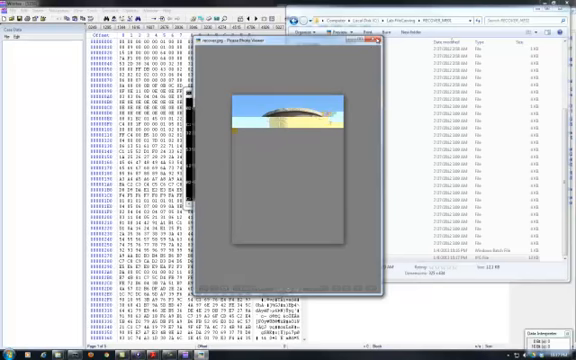
pyautogui.click(370, 41)
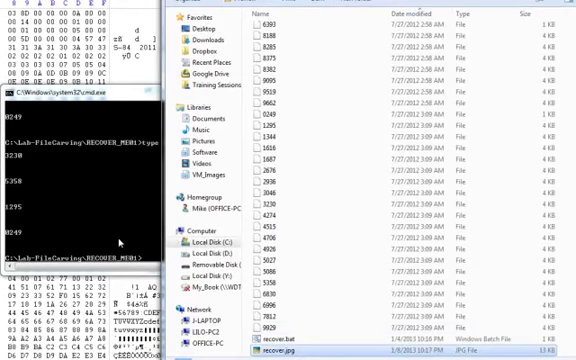
pyautogui.click(118, 242)
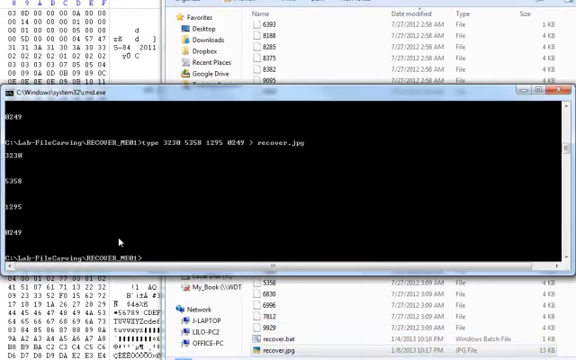
# Rebuild recover.jpg with fragment 7812 replacing 1295 in the recalled command
pyautogui.press('Up')
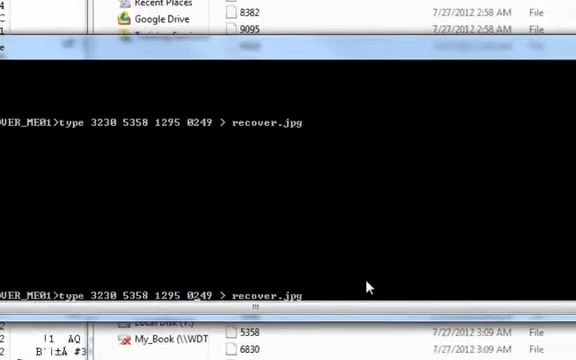
pyautogui.press('Left')
pyautogui.press('Left')
pyautogui.press('Left')
pyautogui.press('BackSpace')
pyautogui.press('BackSpace')
pyautogui.press('BackSpace')
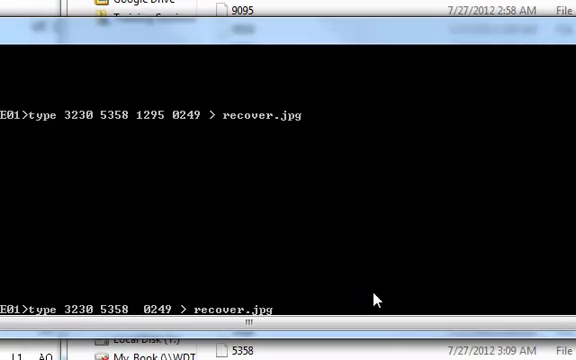
pyautogui.write('7812')
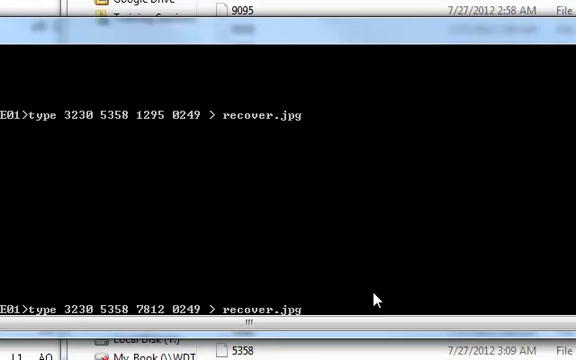
pyautogui.press('Return')
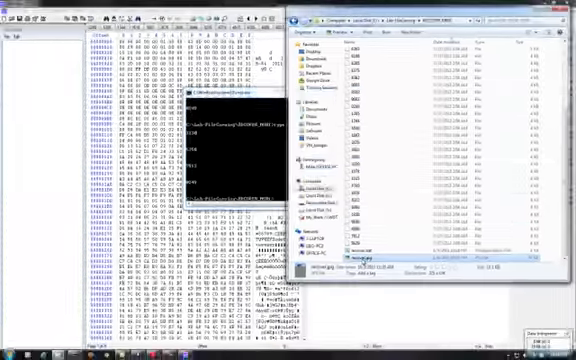
pyautogui.doubleClick(354, 278)
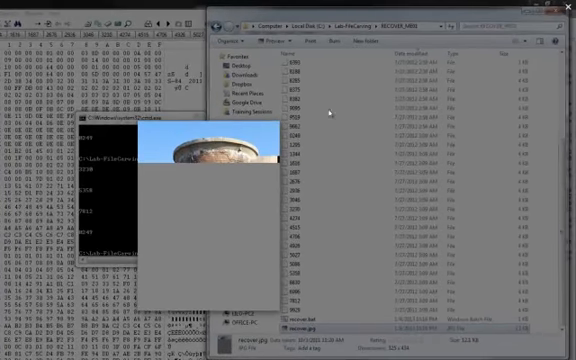
pyautogui.press('Escape')
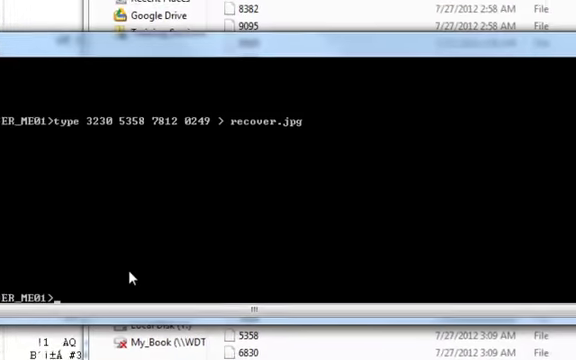
pyautogui.write('edit')
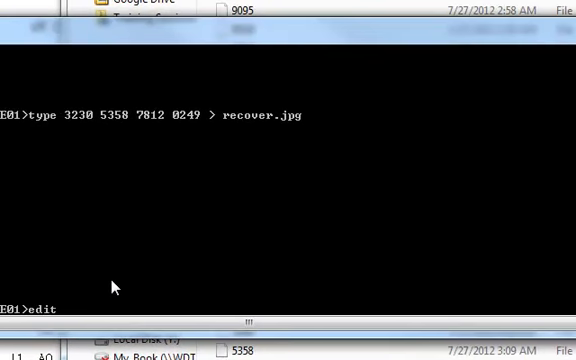
# Display the fragment list in recover.bat with 'more recover.bat'
pyautogui.press('BackSpace')
pyautogui.press('BackSpace')
pyautogui.press('BackSpace')
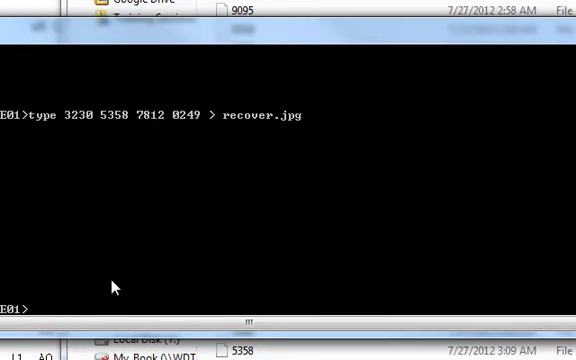
pyautogui.write('more re')
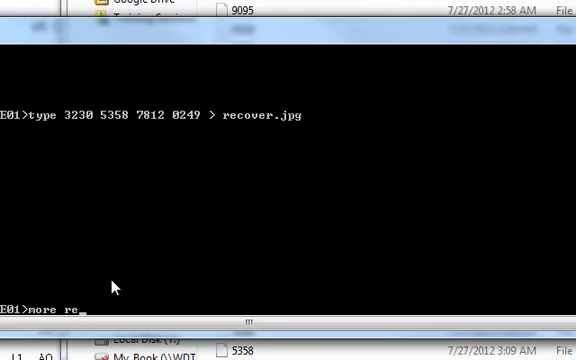
pyautogui.write('cover.bat')
pyautogui.press('Return')
pyautogui.write('rec')
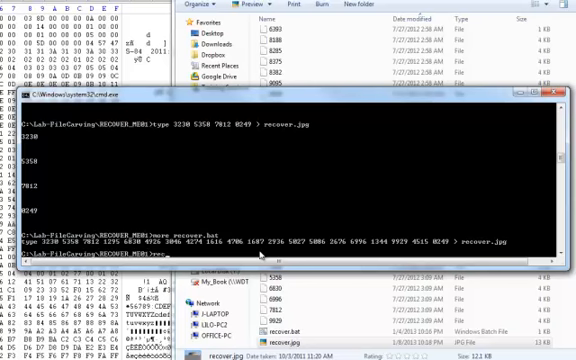
# Run recover.bat to rebuild recover.jpg as the full brick tower photo
pyautogui.press('Tab')
pyautogui.press('Return')
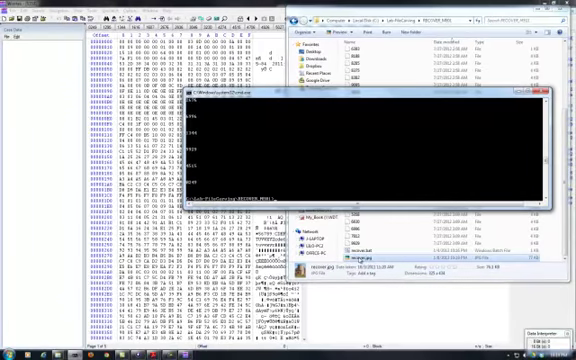
pyautogui.doubleClick(358, 258)
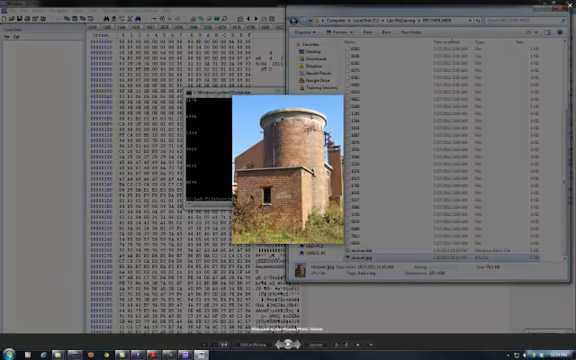
pyautogui.press('Escape')
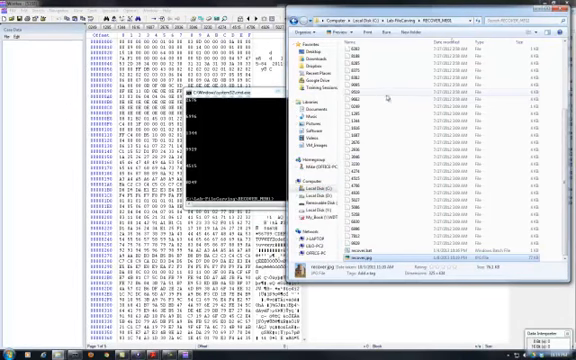
pyautogui.scroll(-3, 372, 117)
pyautogui.scroll(3, 372, 117)
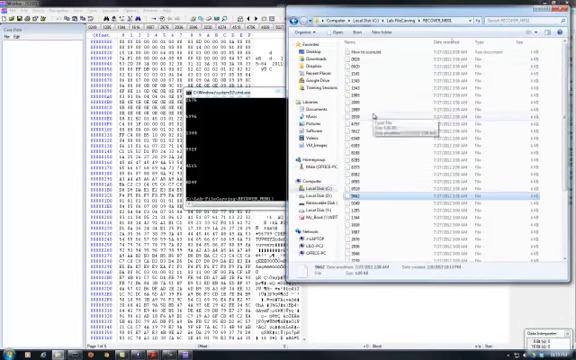